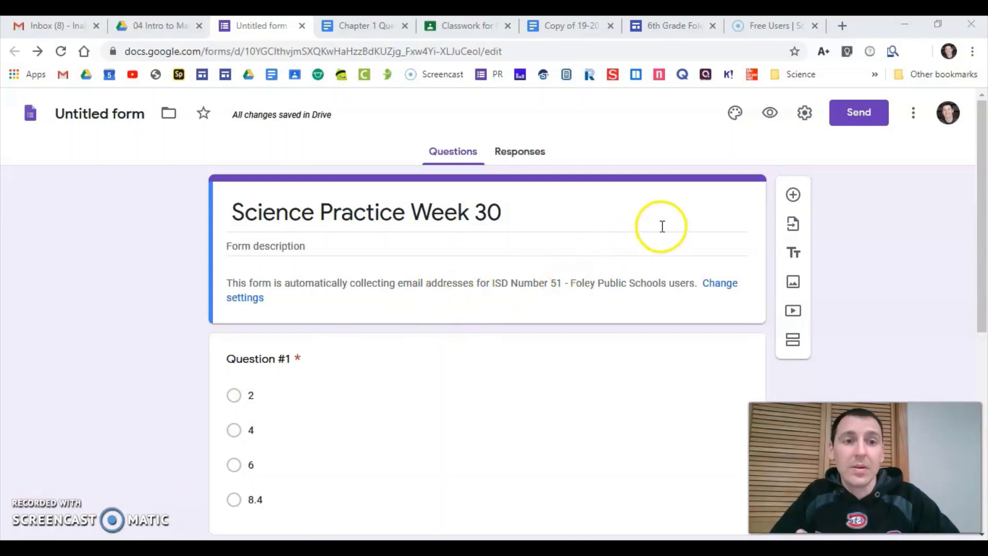
# Allow respondents to edit their answers after submitting.
pyautogui.click(807, 114)
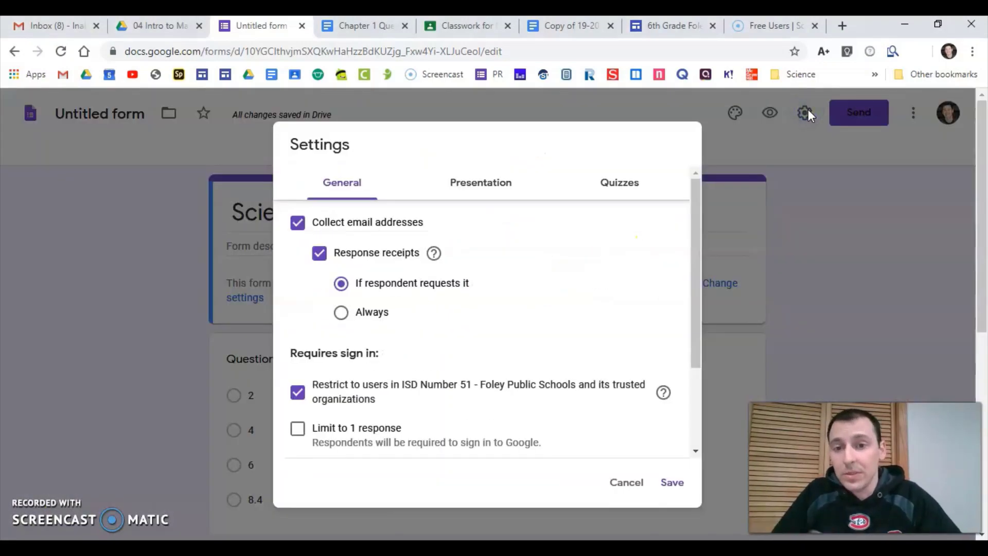
pyautogui.scroll(-3, 512, 223)
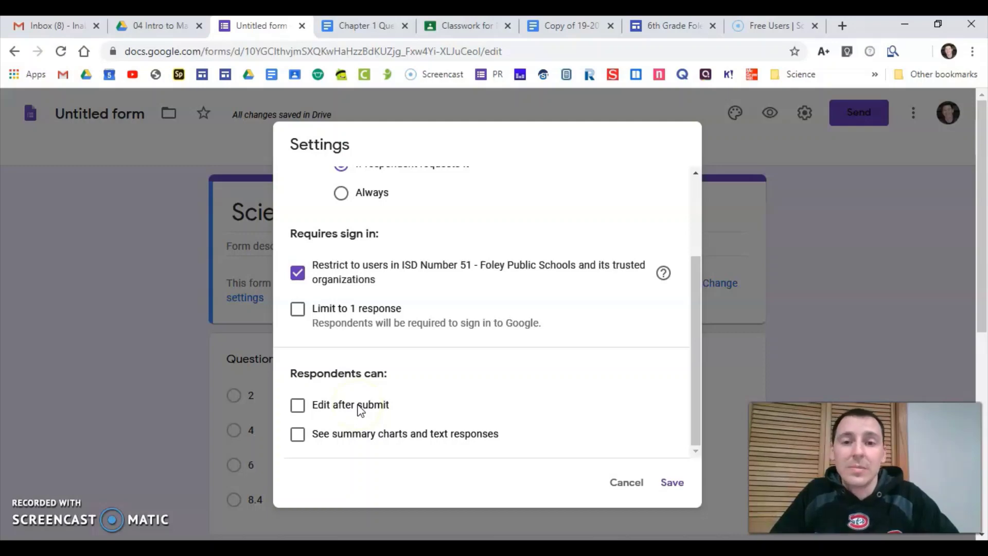
pyautogui.click(360, 407)
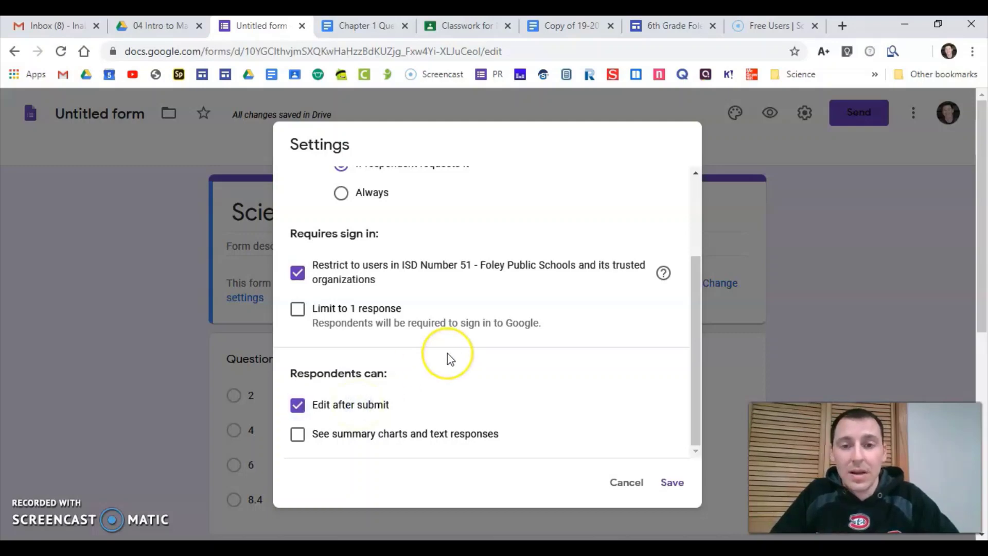
pyautogui.scroll(3, 447, 353)
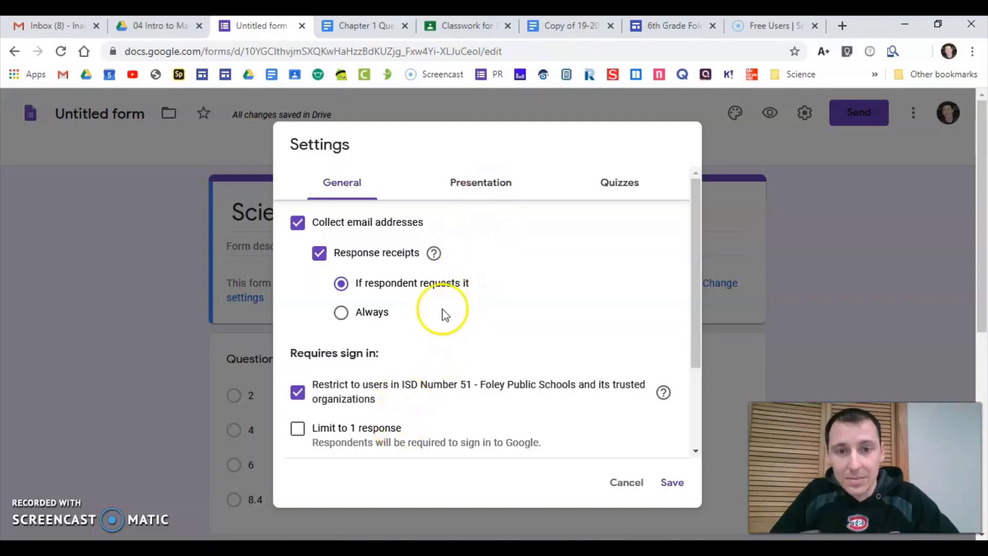
# Show a progress bar, keeping the submit-another-response link enabled.
pyautogui.click(491, 190)
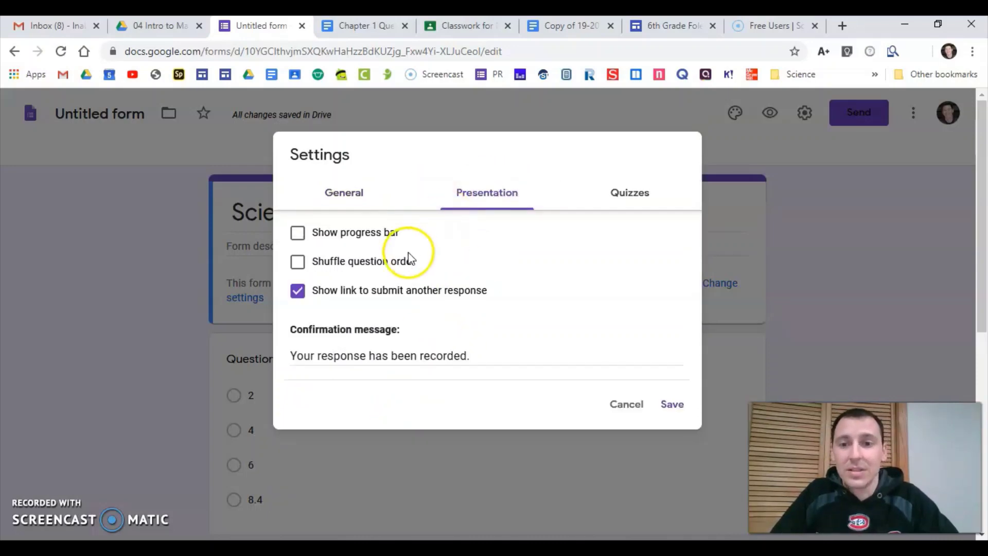
pyautogui.click(388, 234)
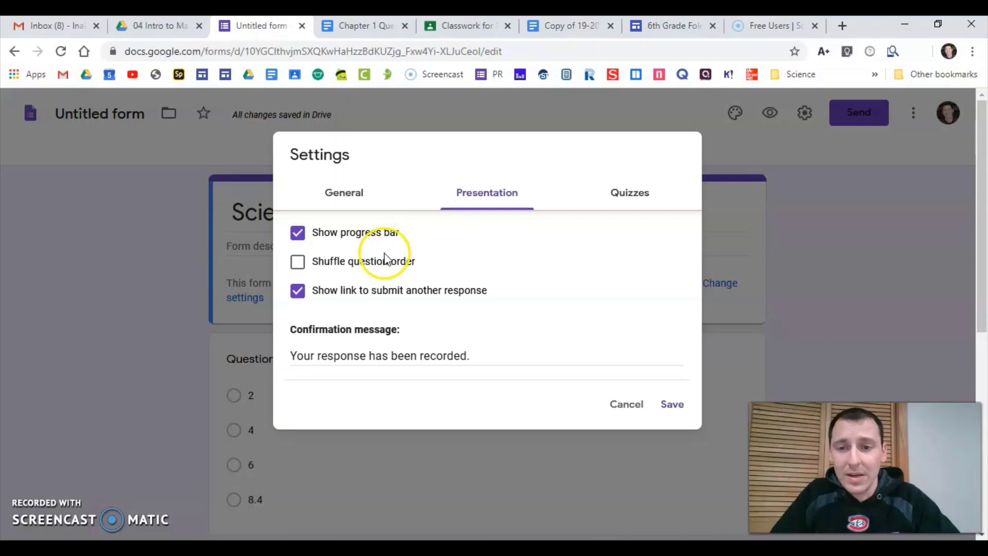
pyautogui.click(383, 263)
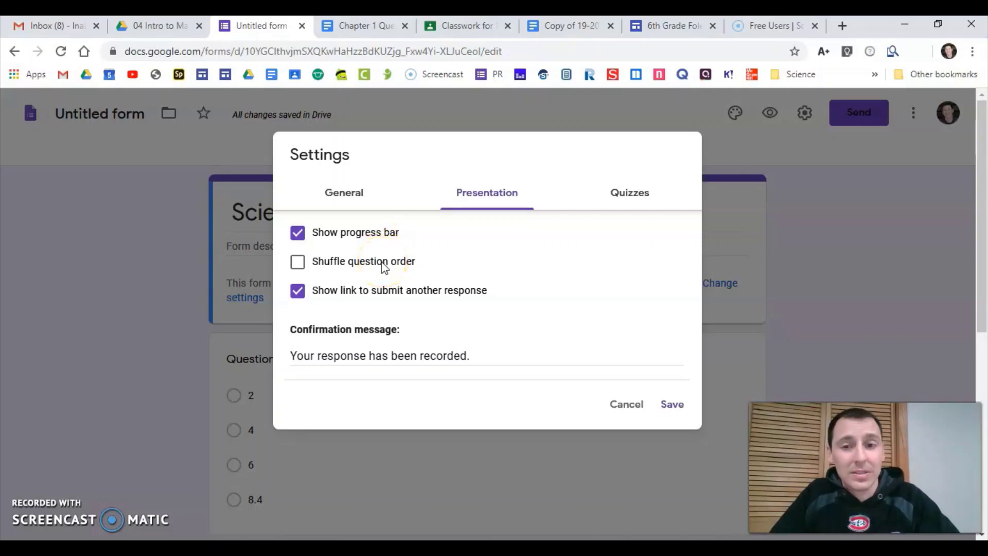
pyautogui.click(385, 293)
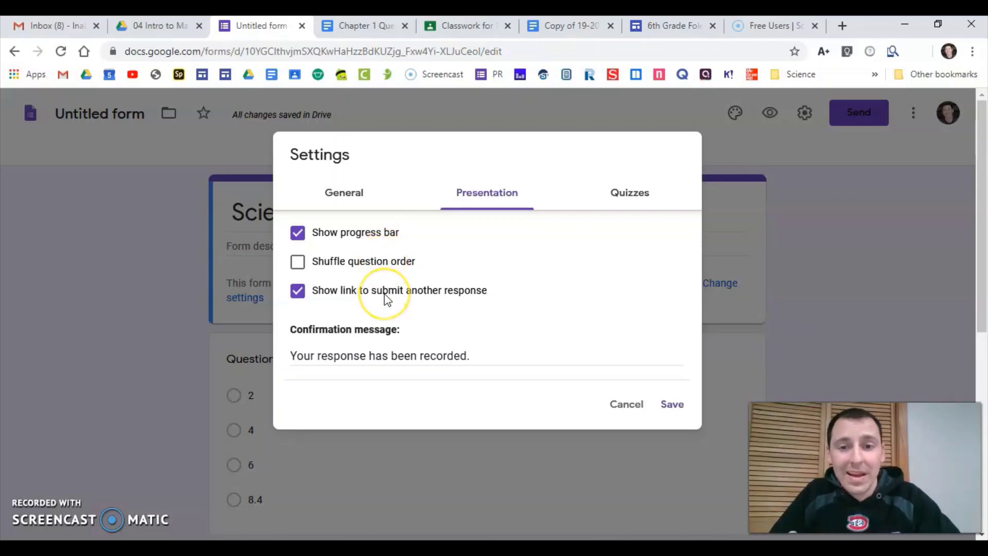
pyautogui.click(387, 299)
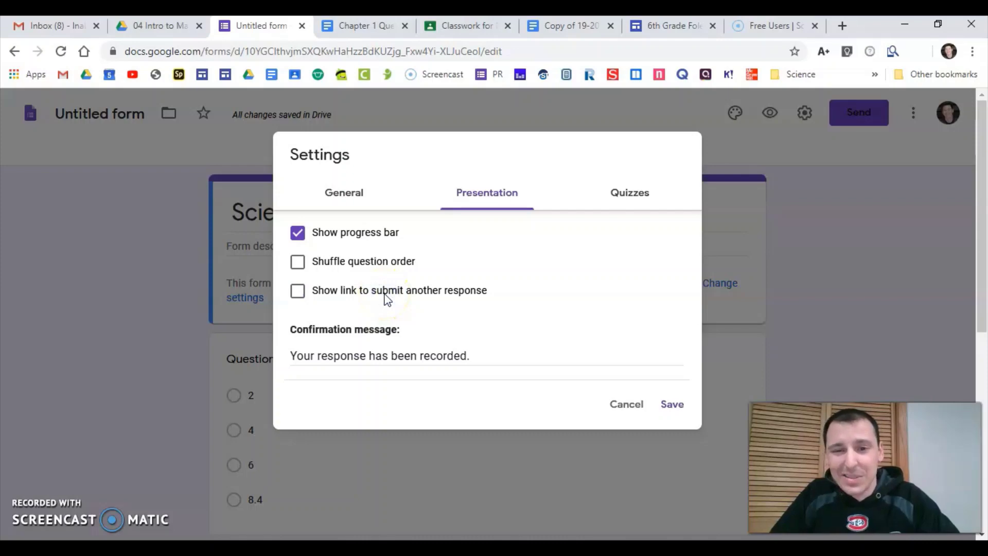
pyautogui.click(386, 291)
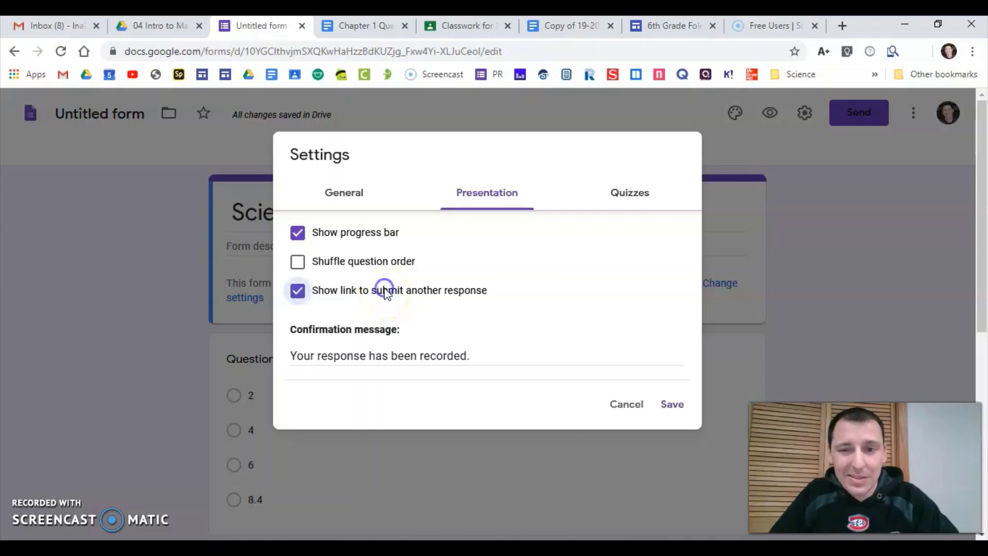
# Turn on Make this a quiz in the quiz settings.
pyautogui.click(624, 192)
pyautogui.click(323, 221)
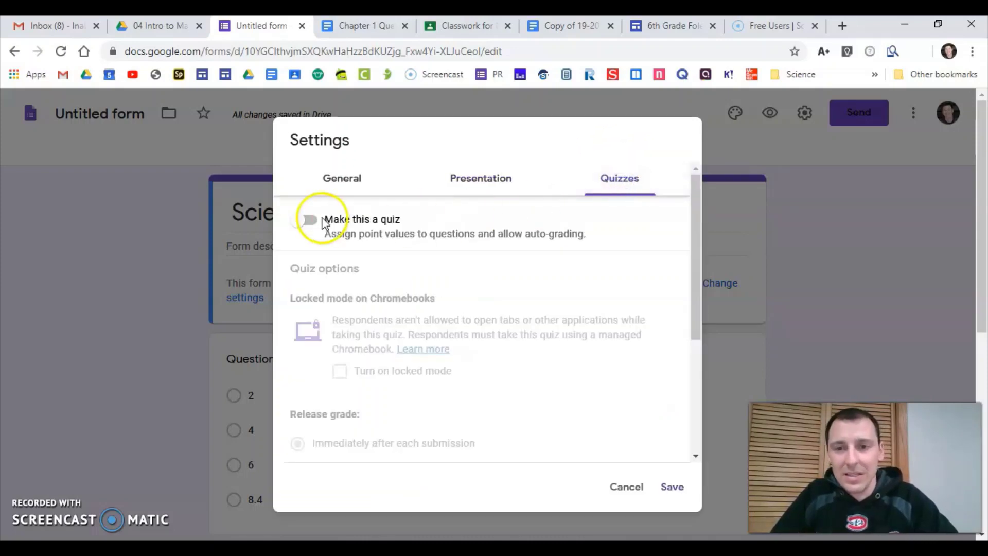
pyautogui.click(311, 222)
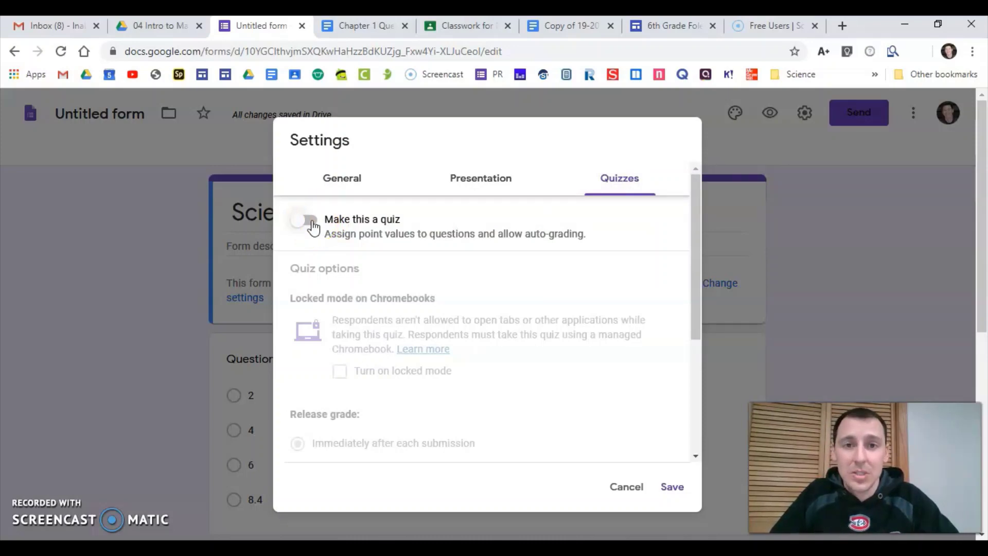
pyautogui.click(312, 222)
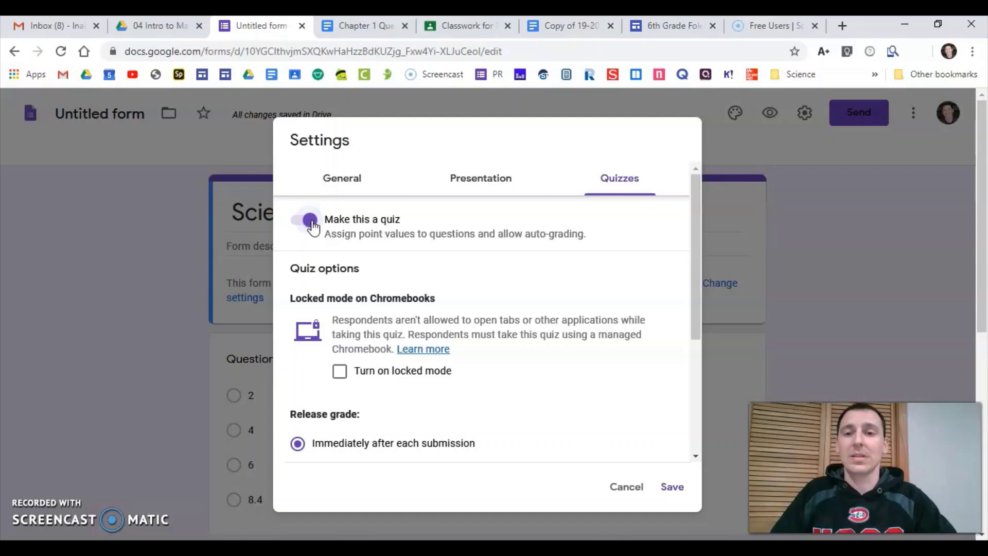
pyautogui.click(375, 379)
# Hide correct answers from respondents and save the settings.
pyautogui.scroll(-2, 383, 384)
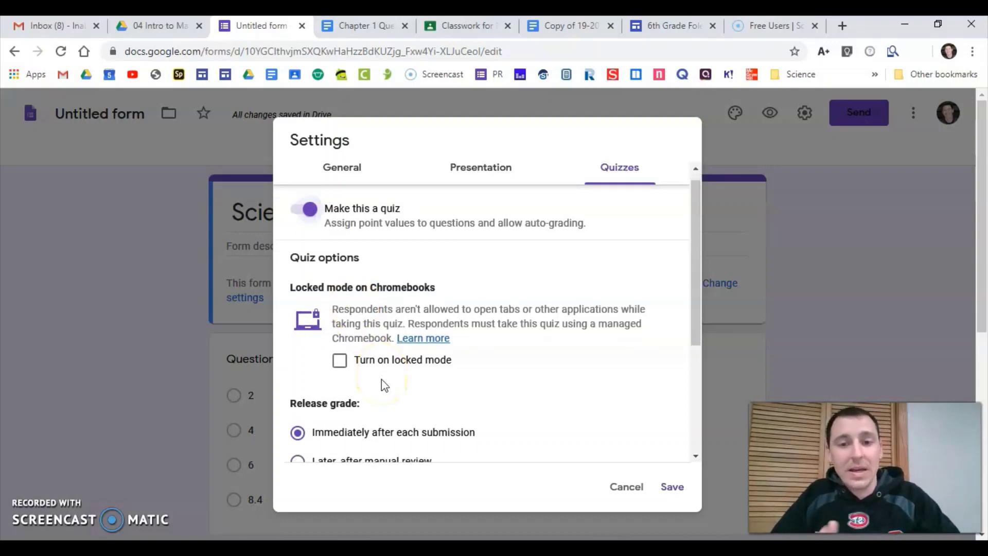
pyautogui.moveTo(393, 346); pyautogui.dragTo(428, 309)
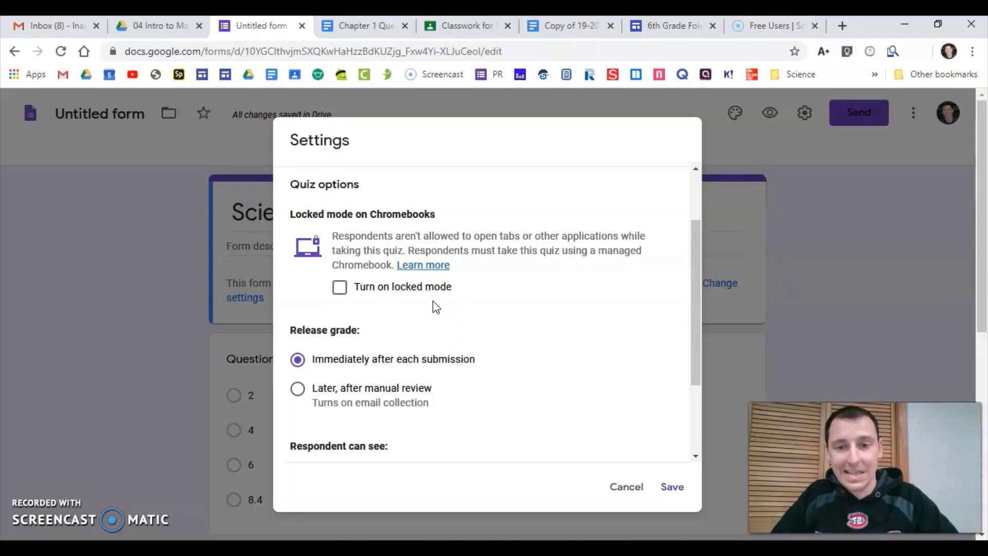
pyautogui.scroll(-3, 443, 378)
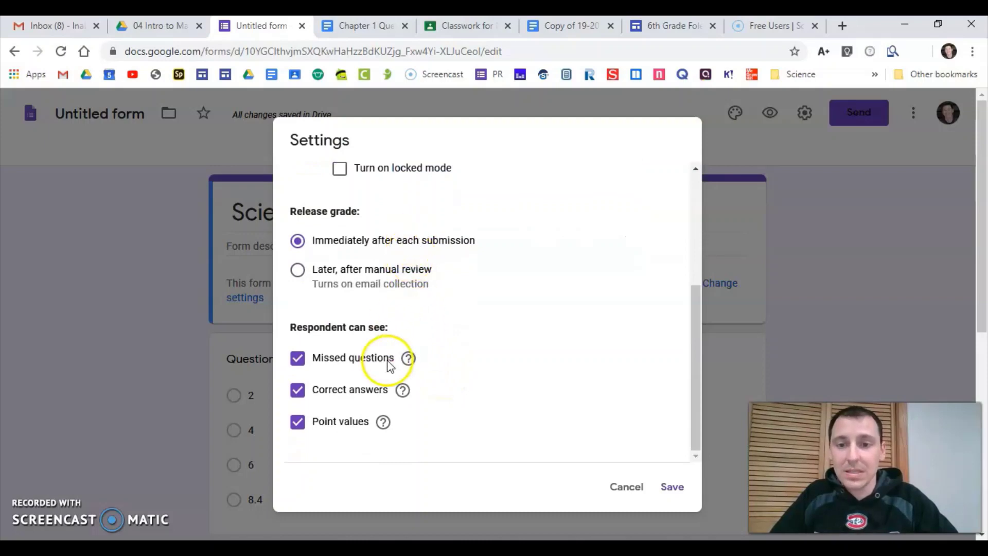
pyautogui.click(374, 391)
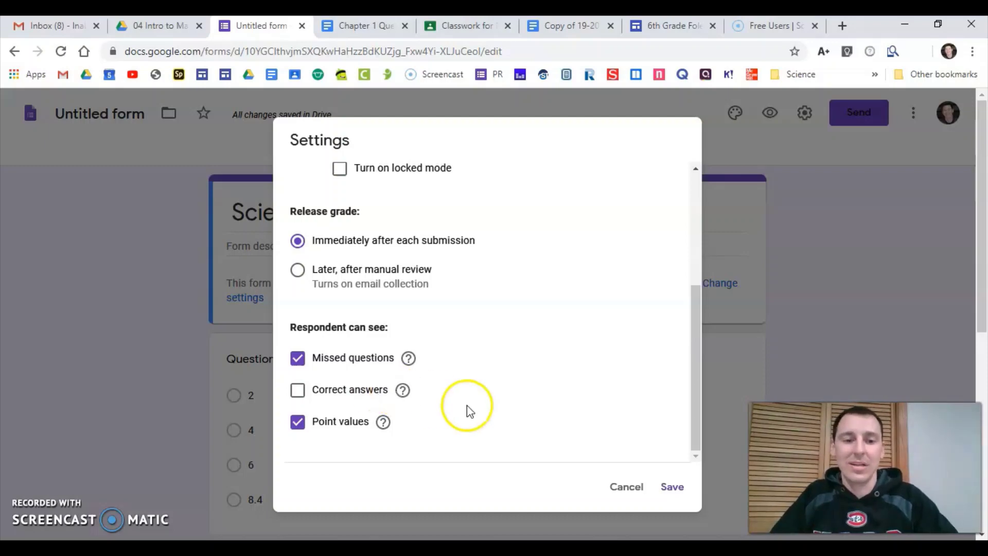
pyautogui.click(668, 490)
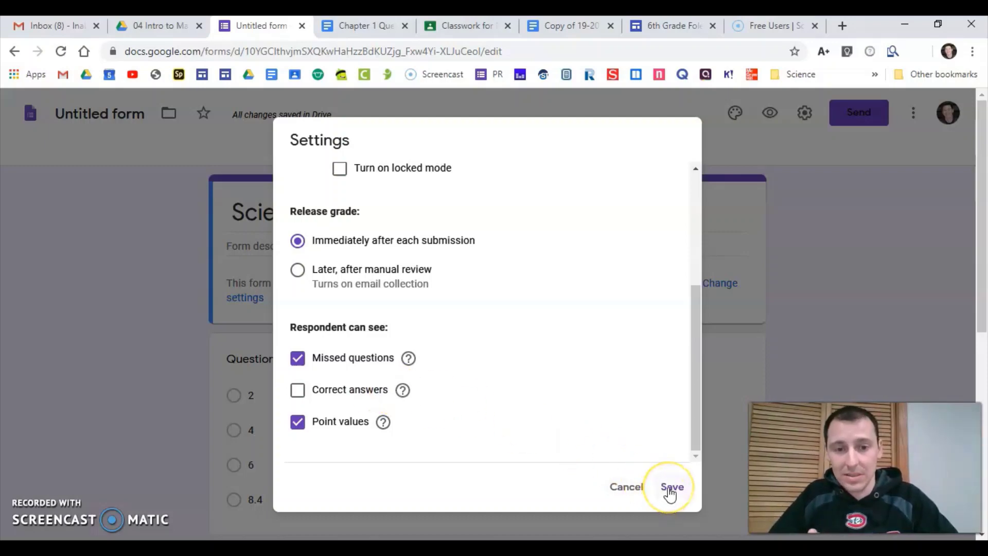
pyautogui.click(670, 489)
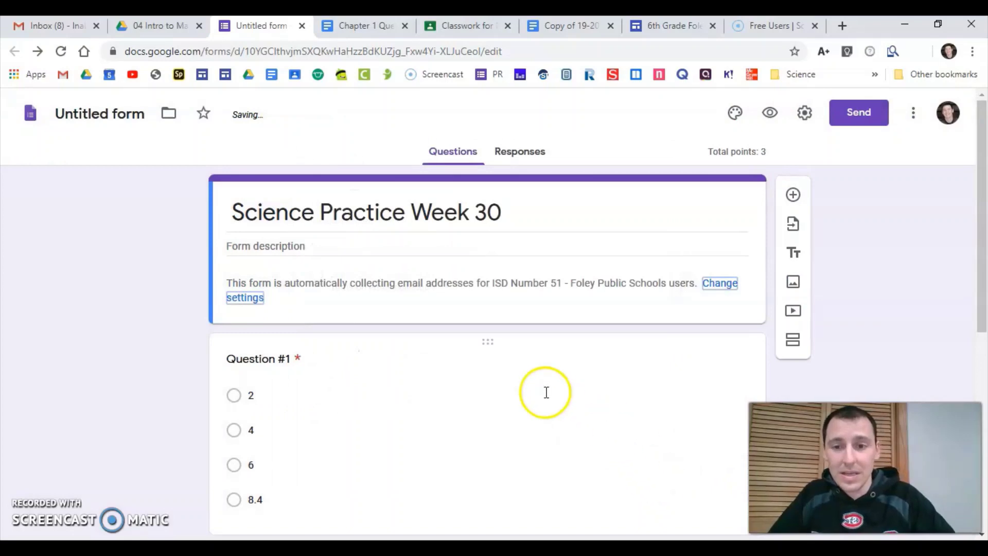
# Mark 8.4 as Question #1's correct answer in its answer key, worth 1 point.
pyautogui.scroll(-3, 545, 392)
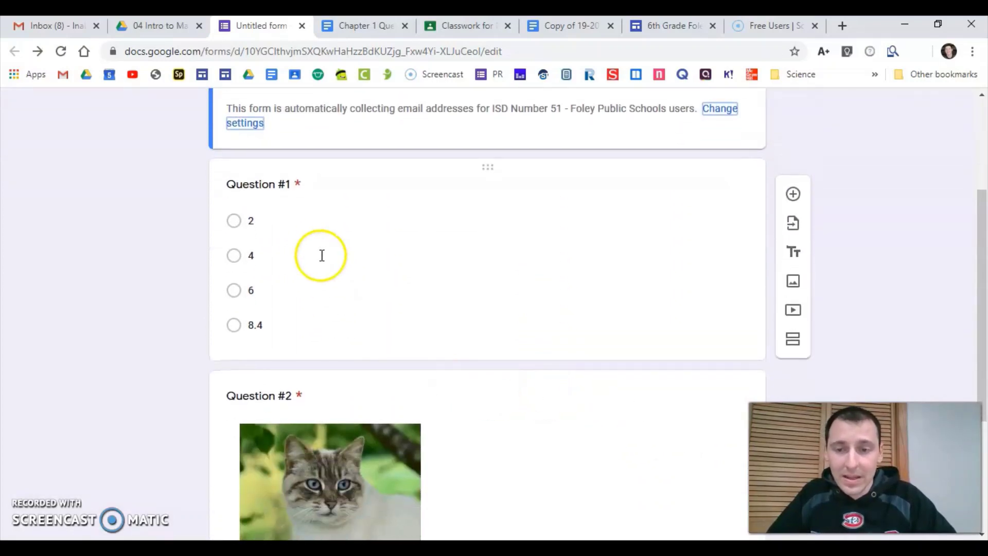
pyautogui.click(320, 254)
pyautogui.click(307, 379)
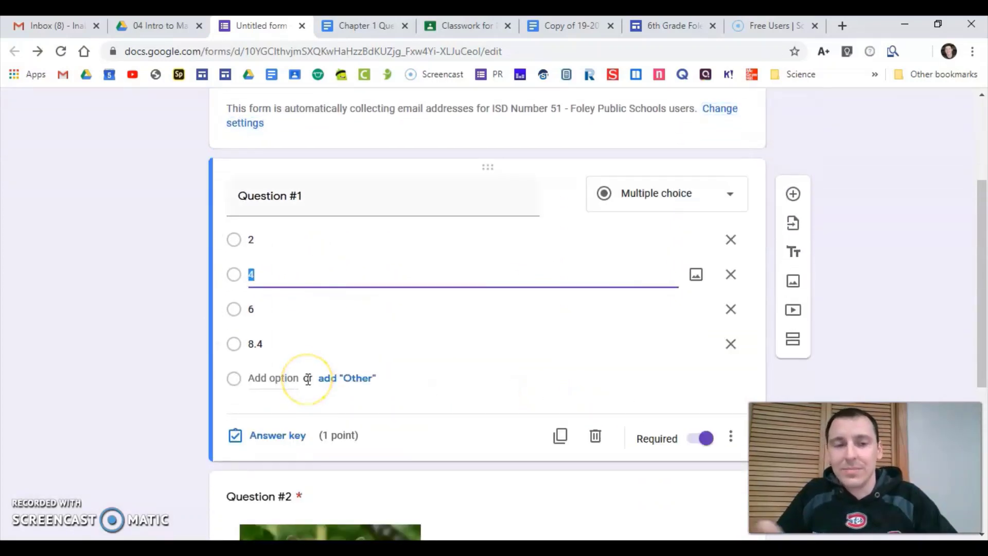
pyautogui.click(284, 435)
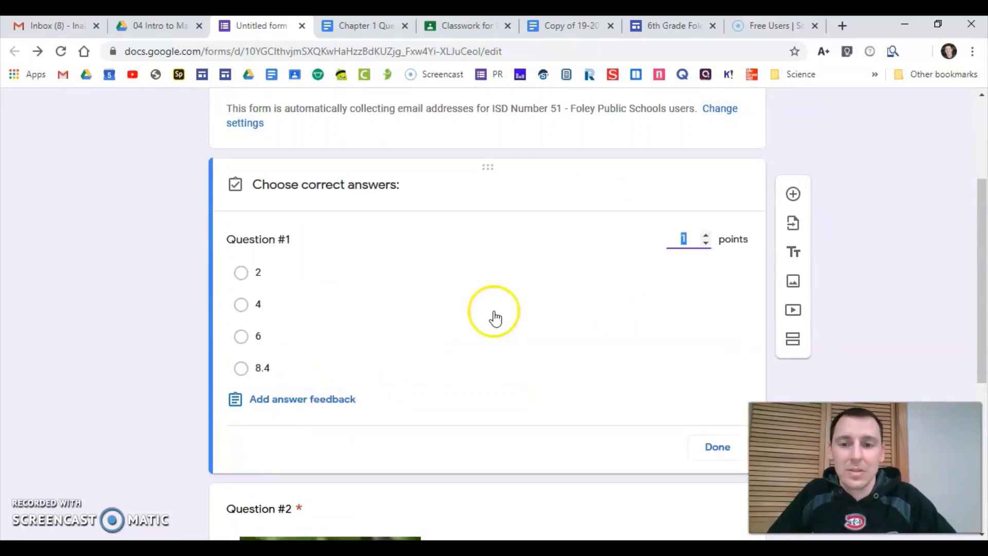
pyautogui.click(240, 368)
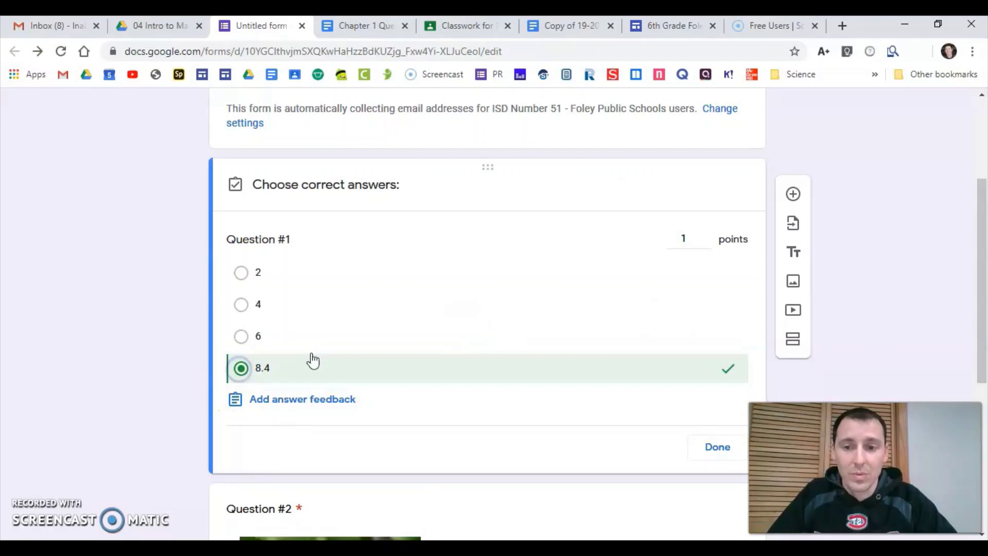
pyautogui.click(731, 460)
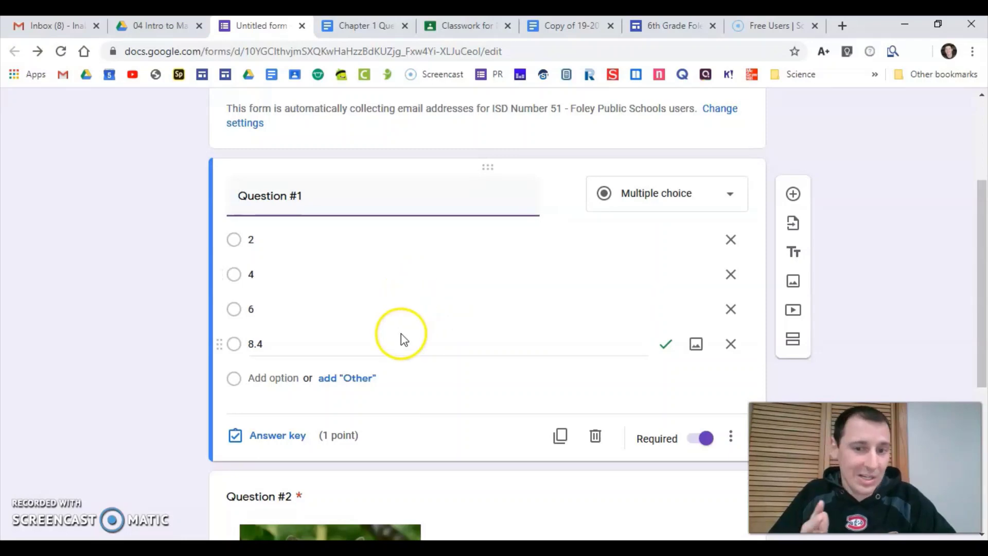
pyautogui.scroll(-2, 401, 357)
pyautogui.scroll(-4, 399, 357)
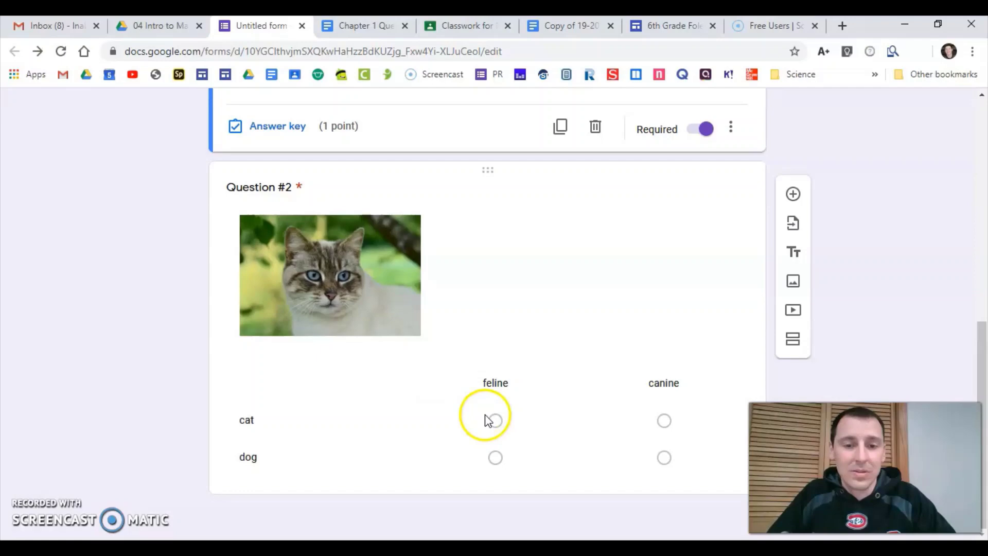
# Mark feline as correct for Question #2's cat row, then add a new question below it.
pyautogui.click(493, 420)
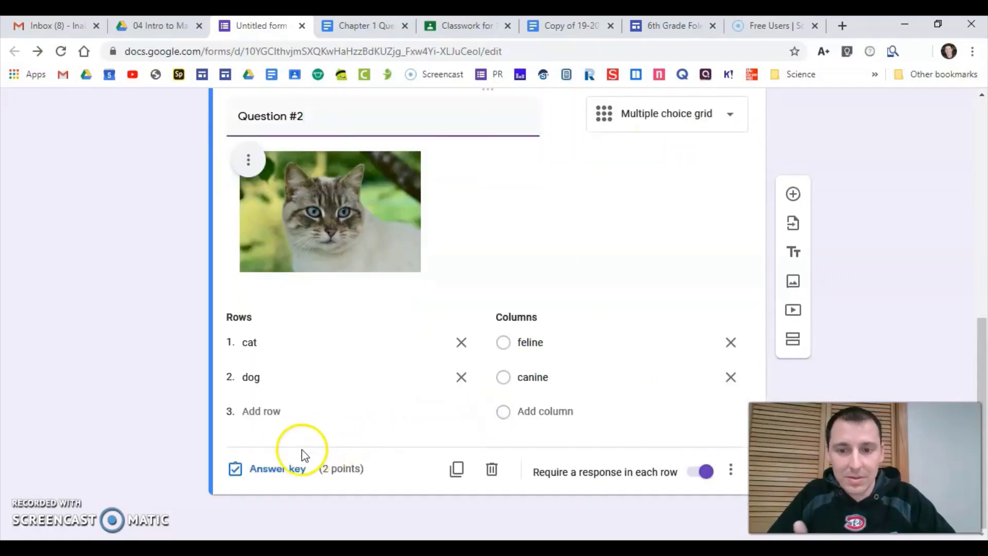
pyautogui.click(273, 468)
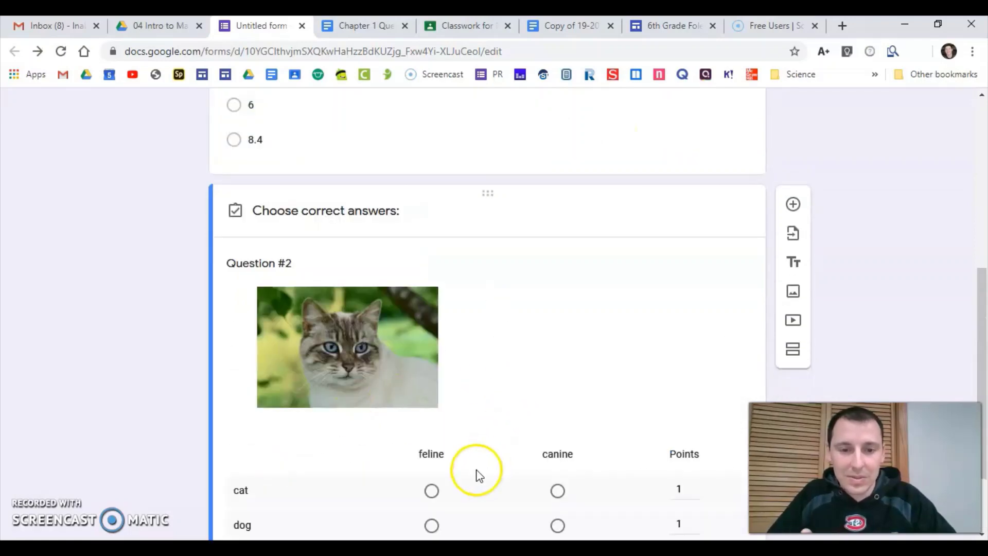
pyautogui.scroll(-2, 474, 474)
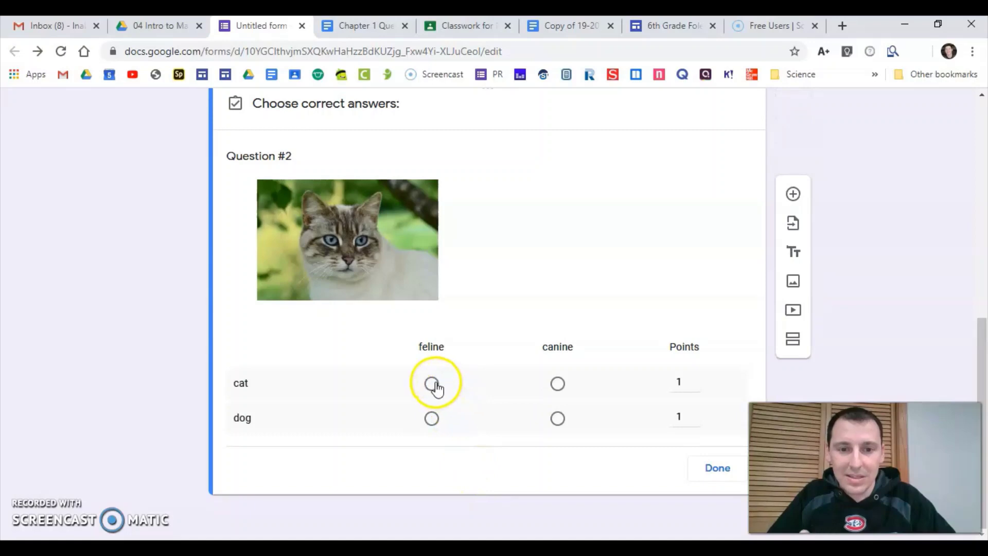
pyautogui.click(431, 383)
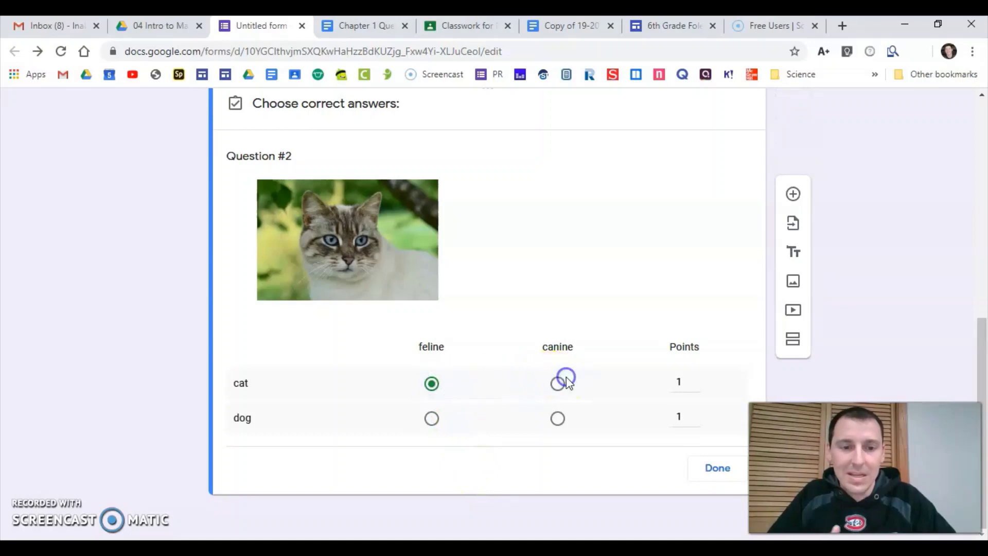
pyautogui.click(717, 468)
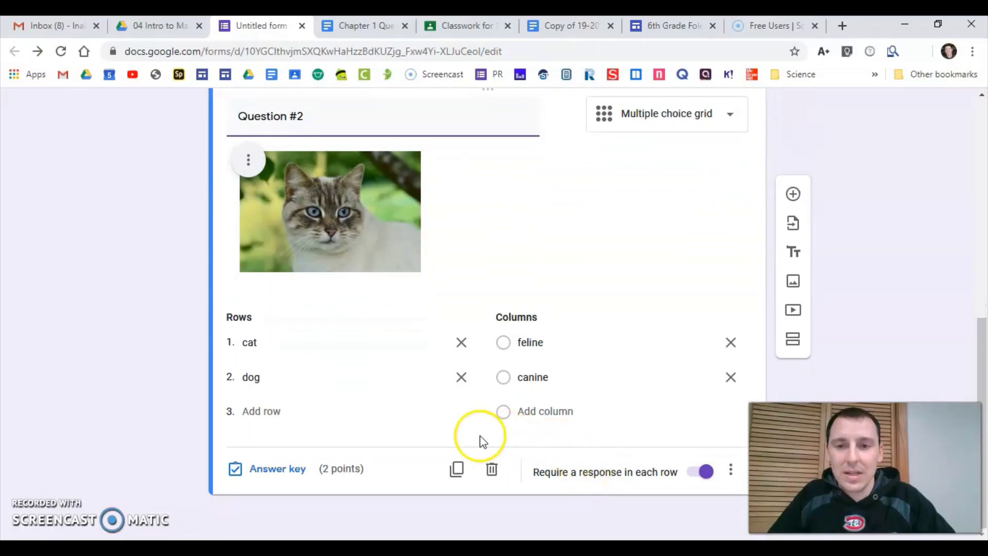
pyautogui.click(793, 194)
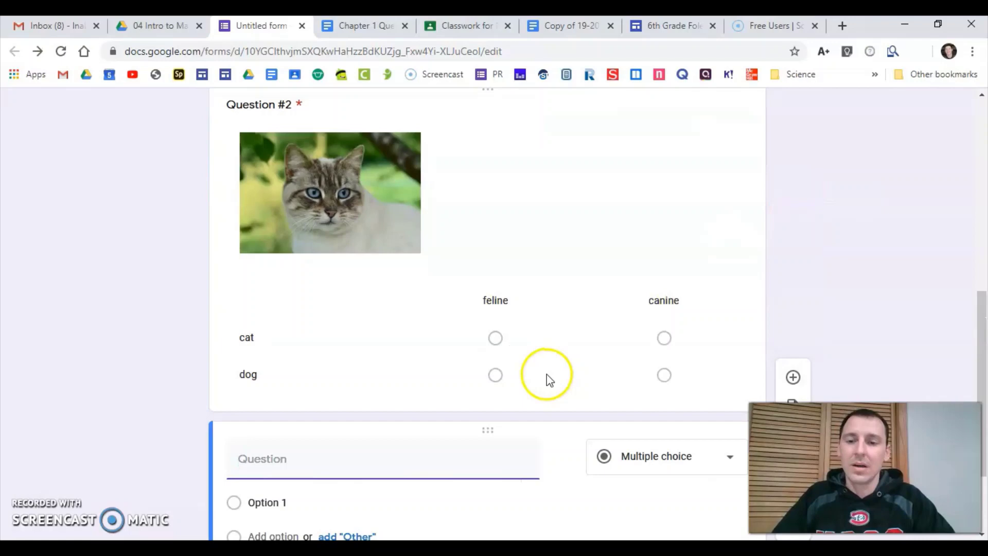
# Title the new question 'Question #3' and set its type to Short answer.
pyautogui.scroll(-3, 463, 425)
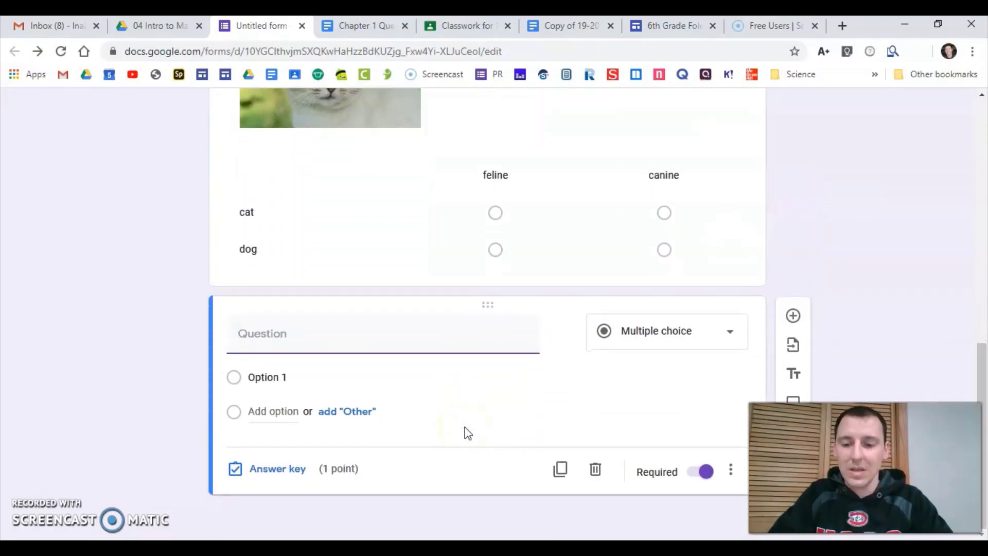
pyautogui.write('Question #3')
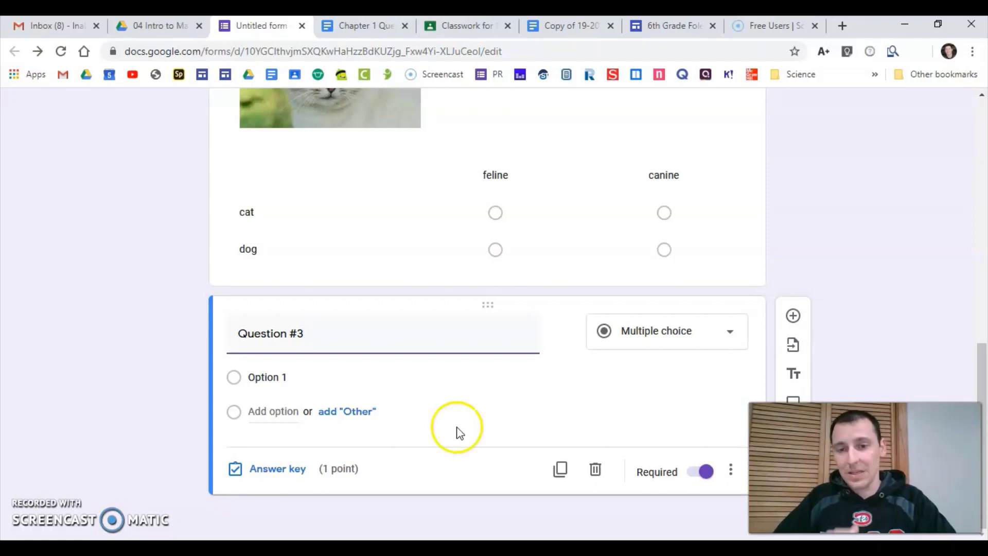
pyautogui.click(633, 338)
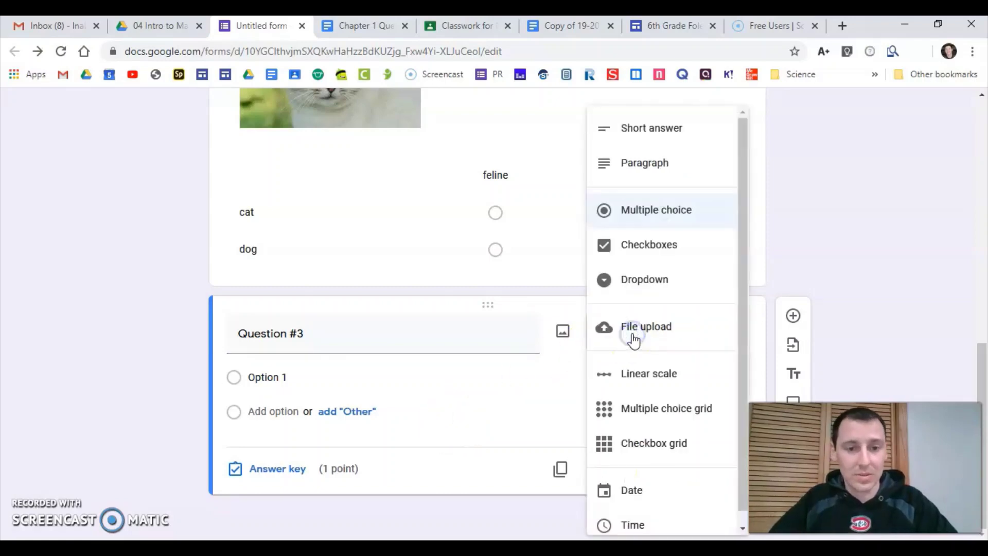
pyautogui.click(650, 140)
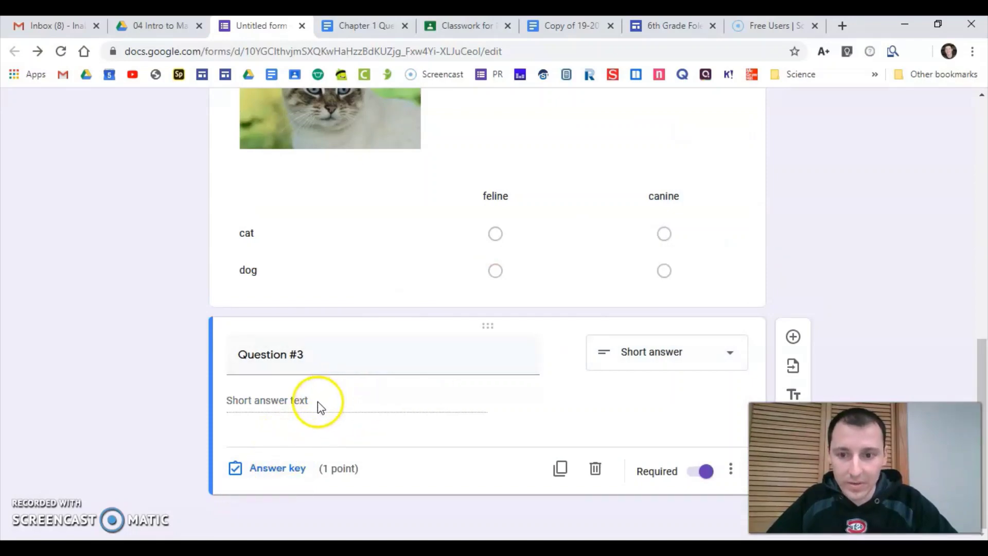
# Set 65 as Question #3's correct answer and mark all other answers incorrect.
pyautogui.click(280, 468)
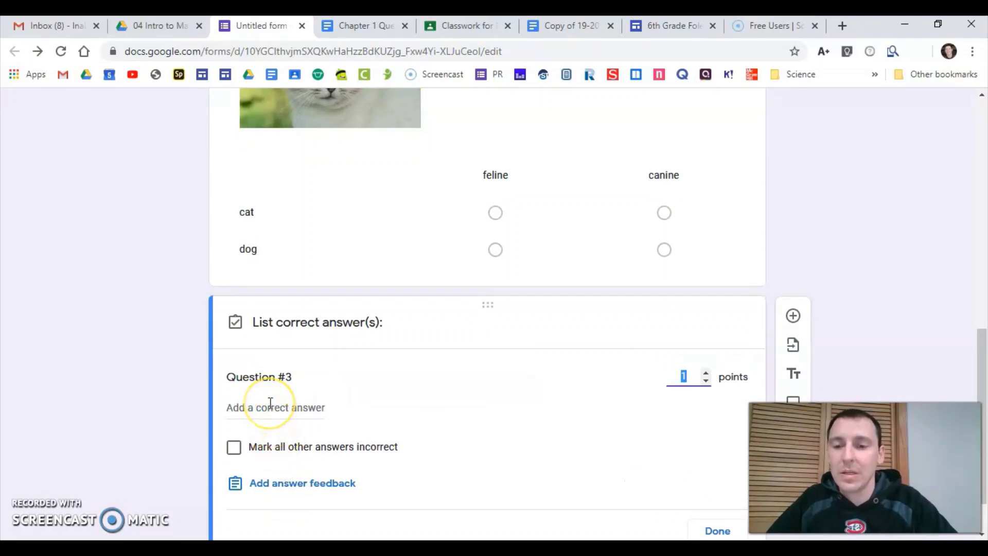
pyautogui.click(270, 404)
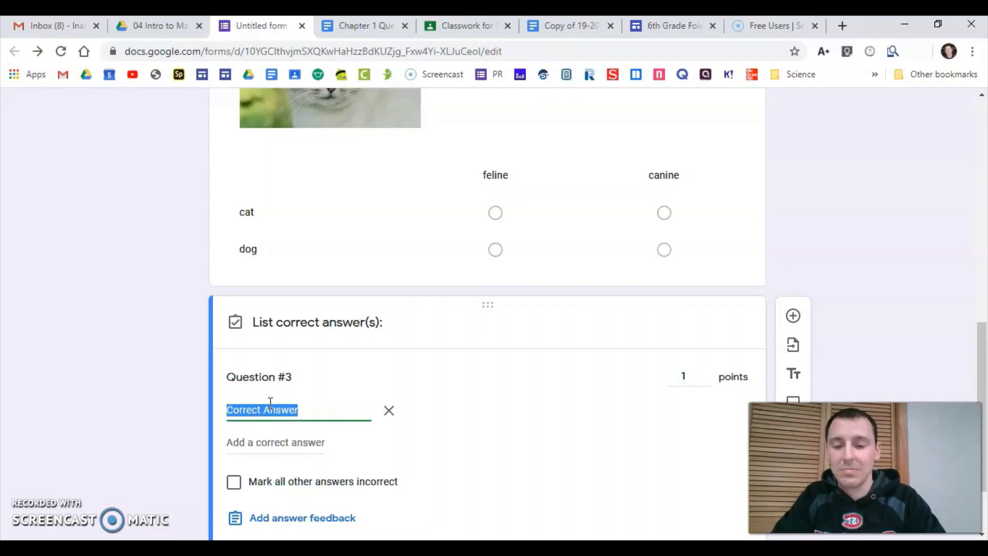
pyautogui.write('65')
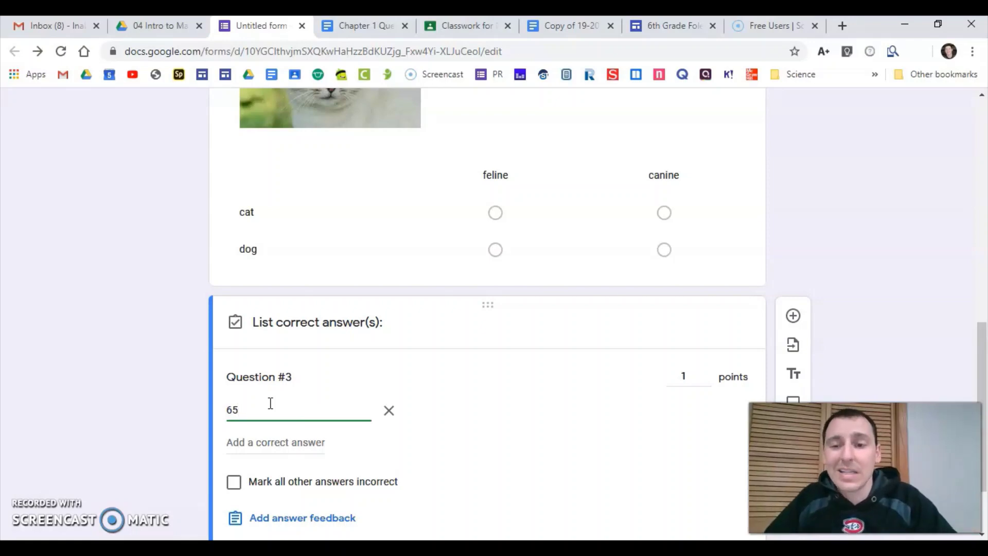
pyautogui.click(235, 482)
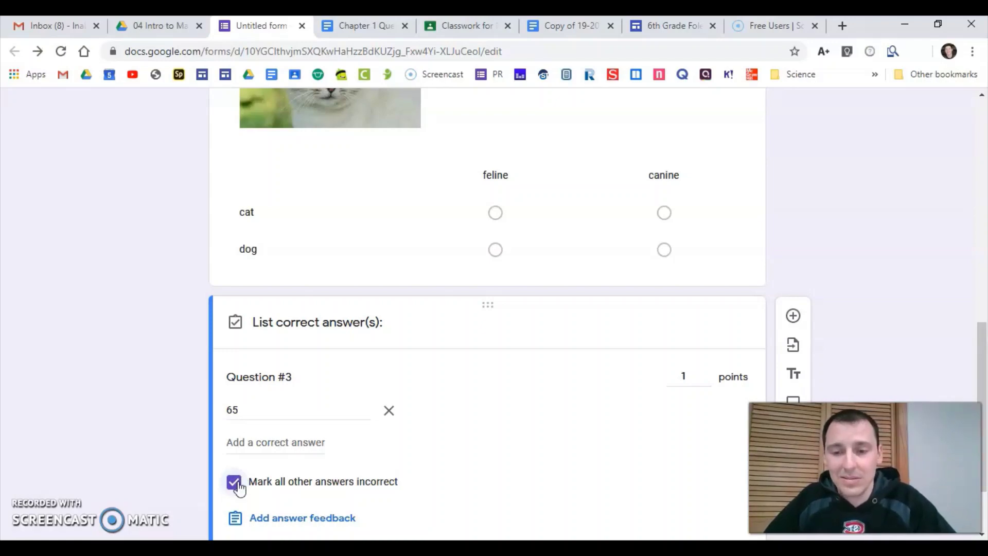
# Add a new short-answer question titled 'Question #4'.
pyautogui.click(791, 314)
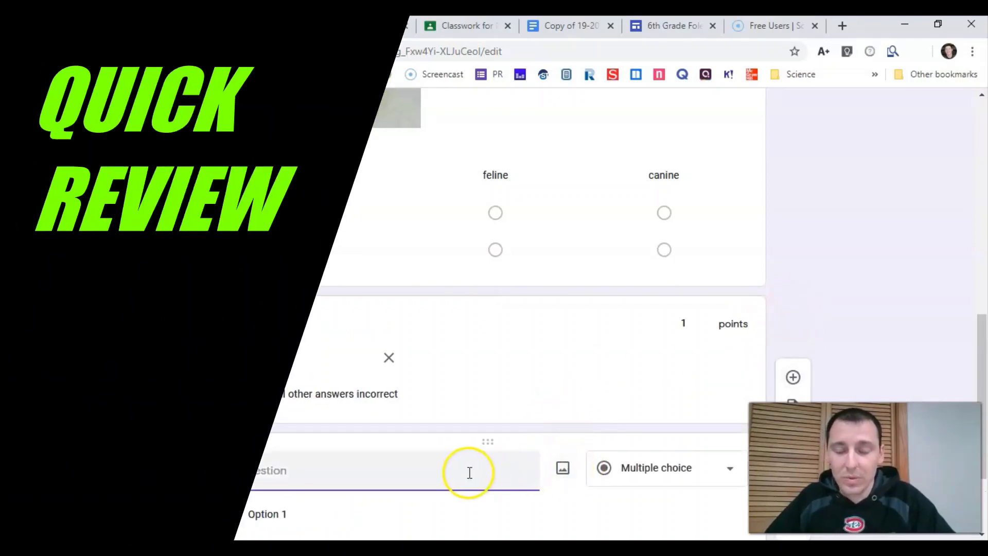
pyautogui.write('Question ')
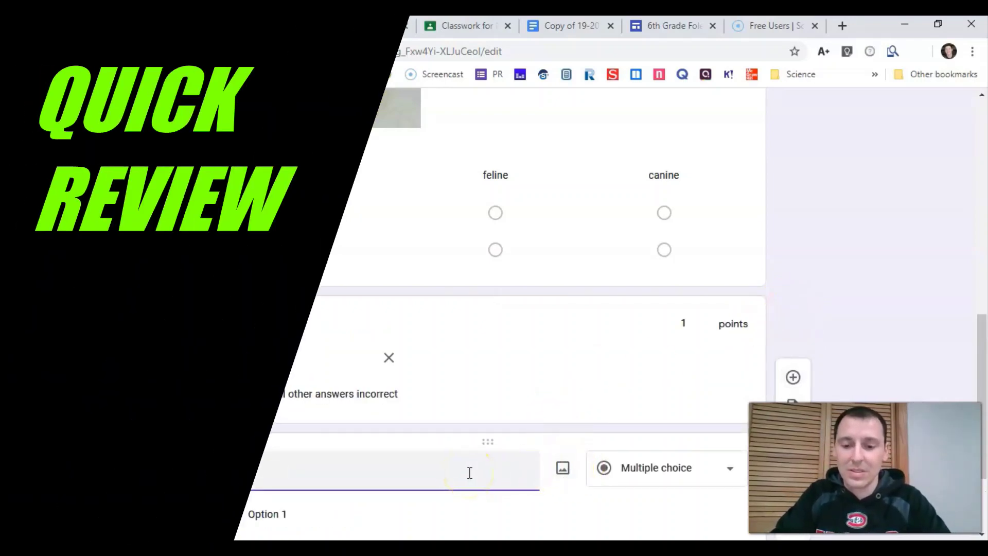
pyautogui.write('#4')
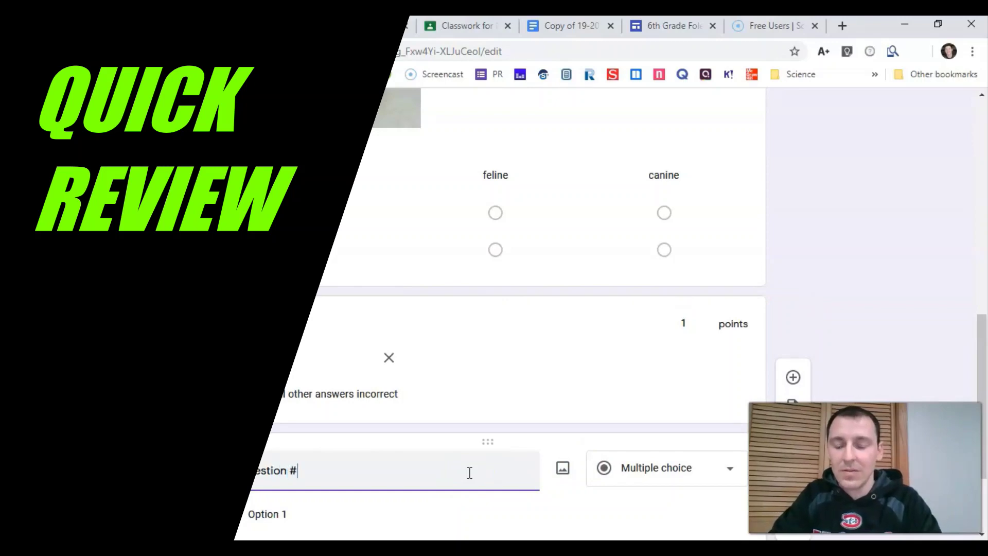
pyautogui.click(701, 439)
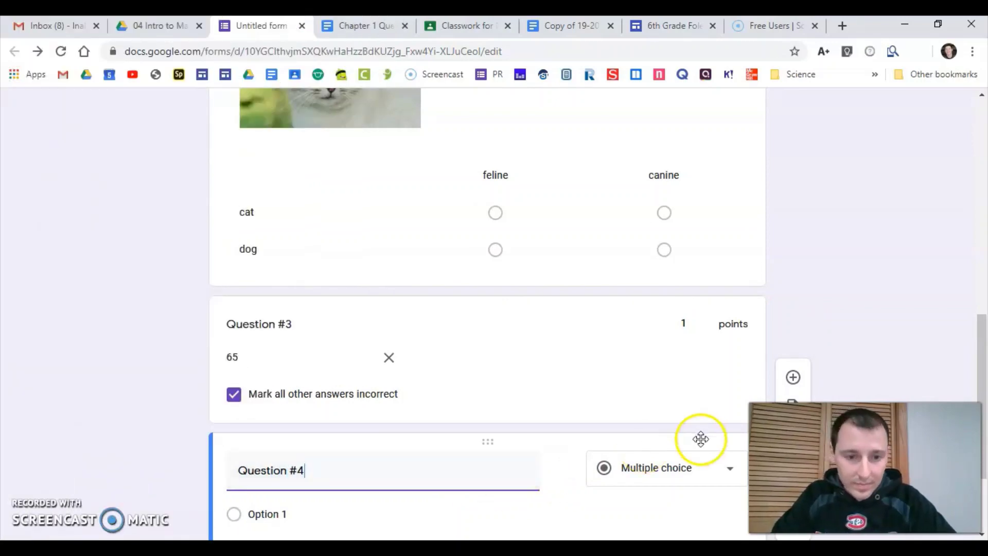
pyautogui.click(688, 469)
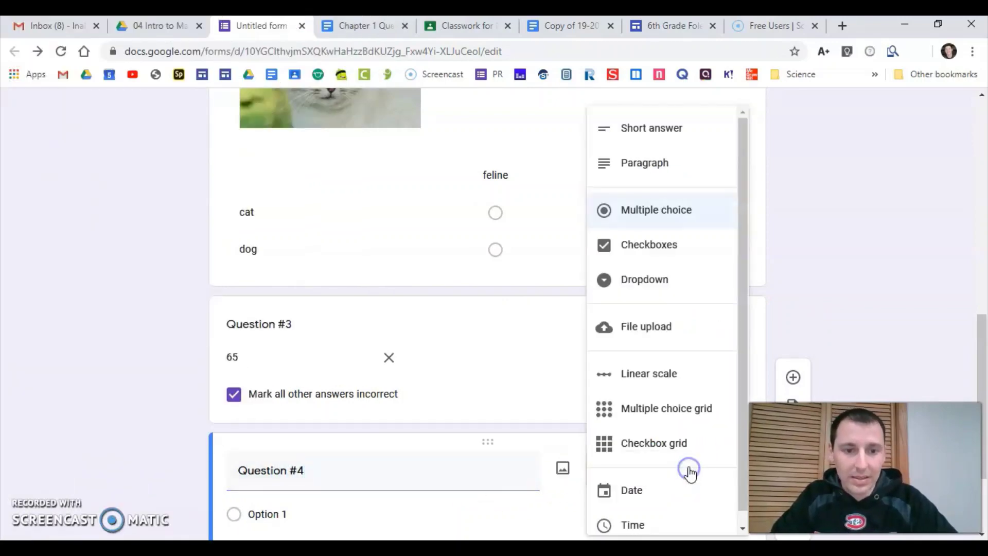
pyautogui.click(657, 130)
pyautogui.scroll(-2, 474, 349)
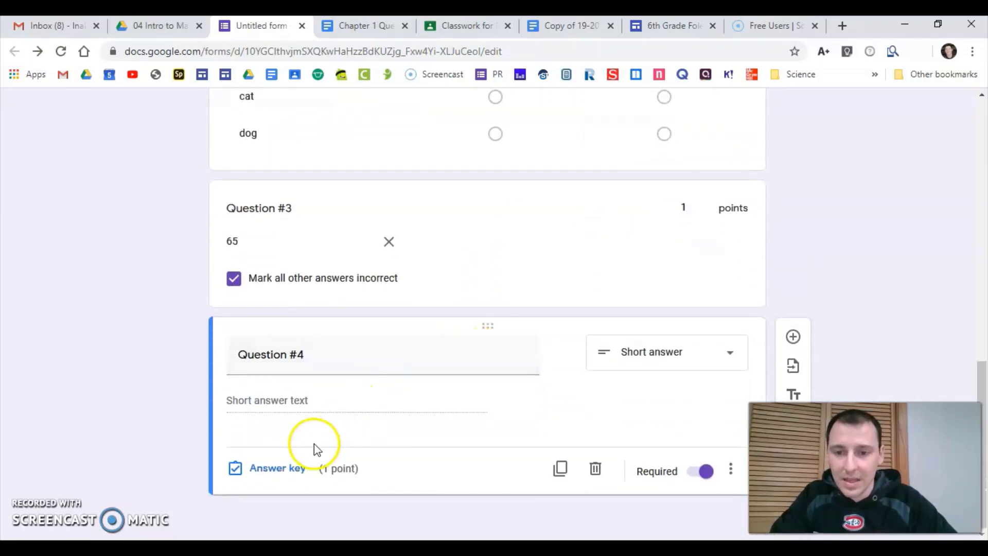
# Enter 9.2 as Question #4's correct answer, marking all other answers incorrect.
pyautogui.click(291, 467)
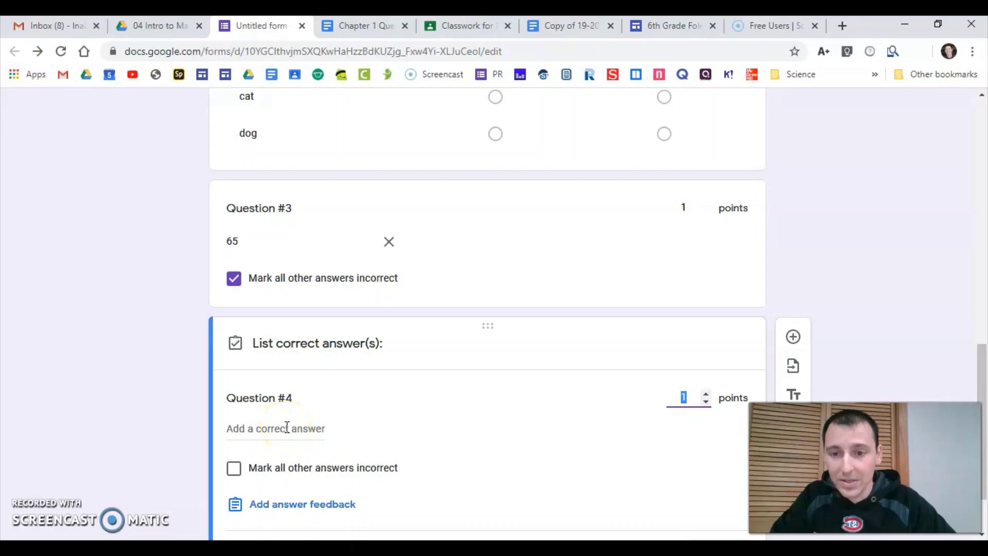
pyautogui.click(286, 428)
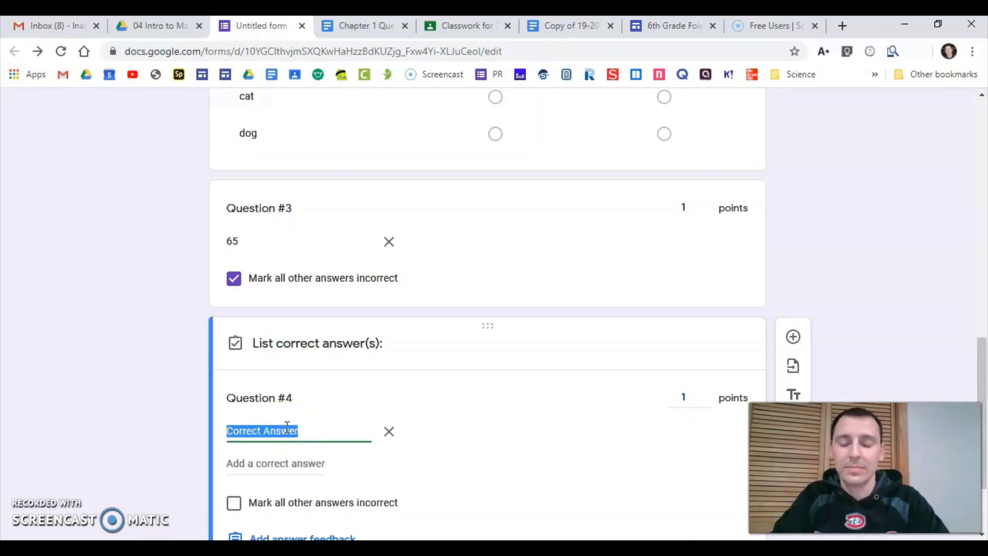
pyautogui.write('9.2')
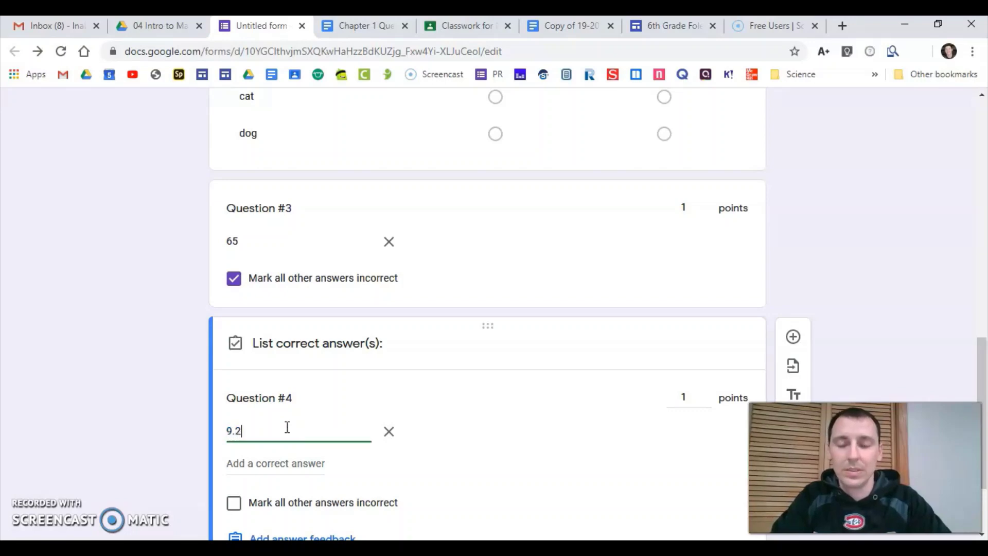
pyautogui.click(234, 504)
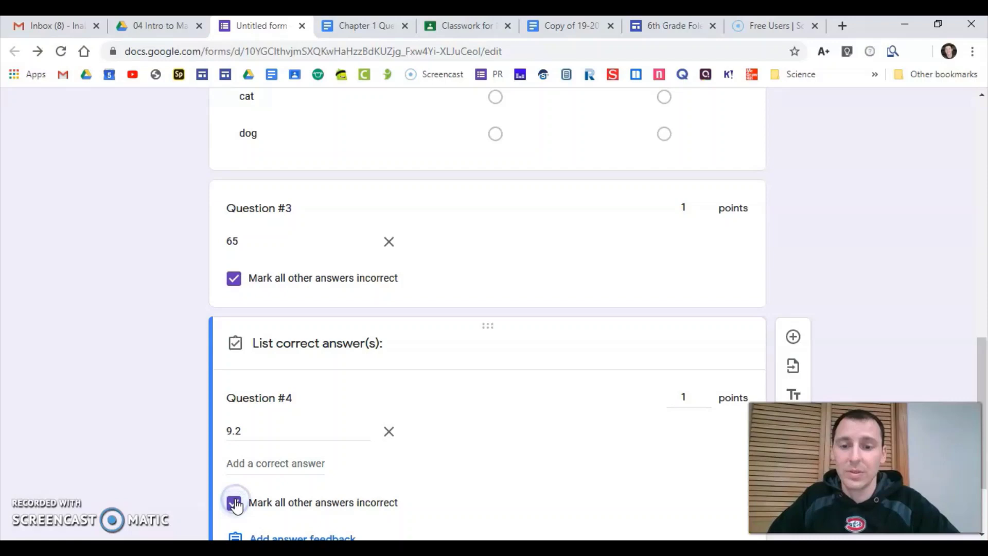
pyautogui.scroll(-2, 236, 505)
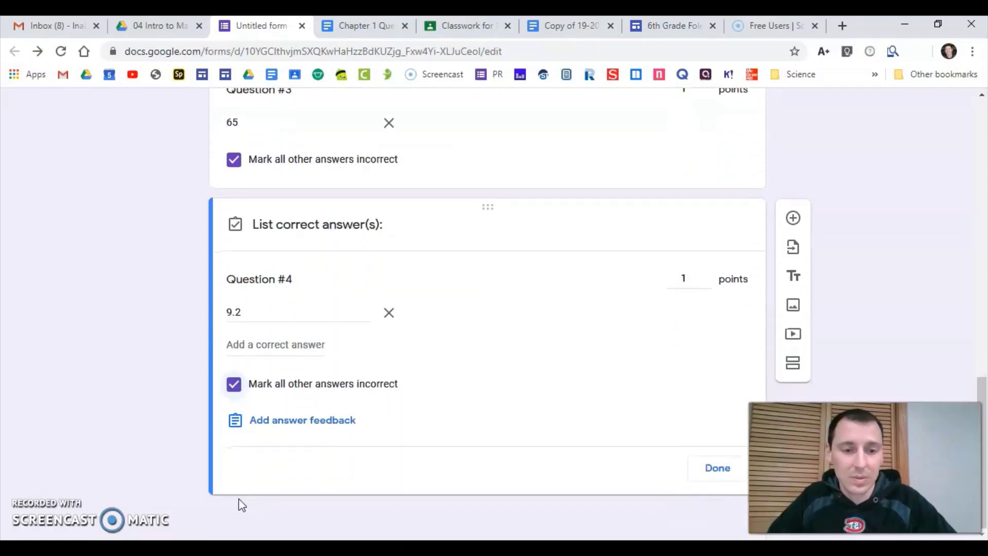
# Confirm Question #4's answer key with 9.2 correct for 1 point.
pyautogui.click(716, 468)
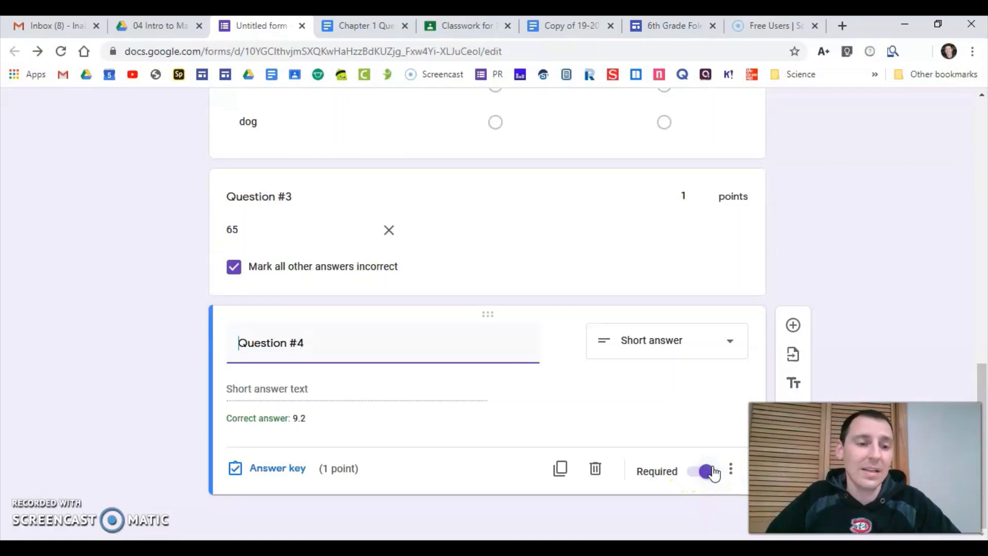